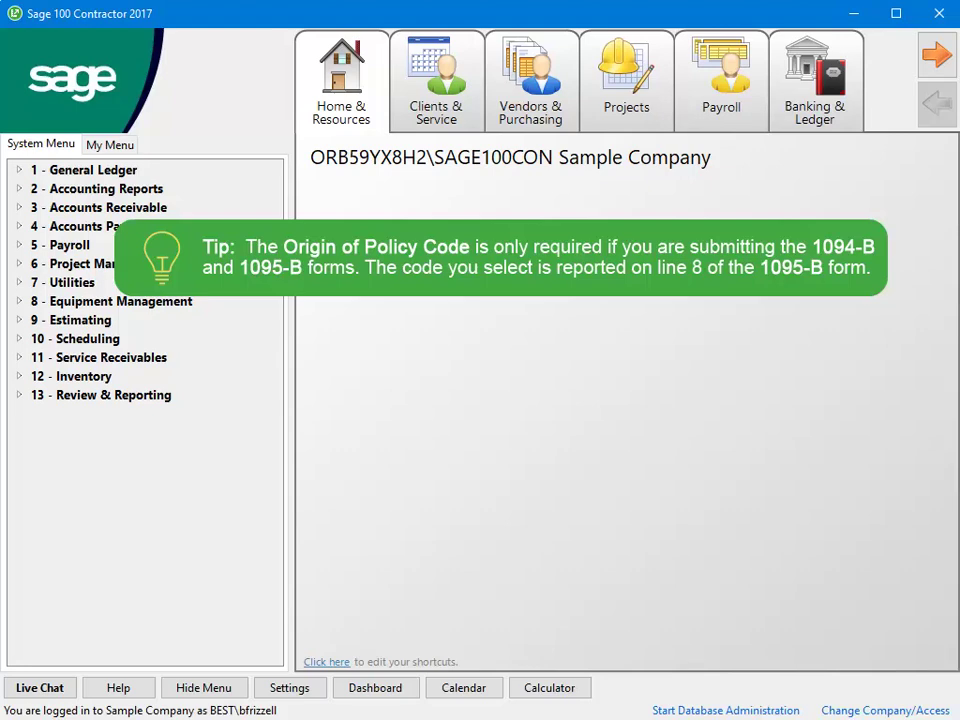
Step: Open the Company Information utility and set the ACA Policy Origin Code to A - Small Business Options Program
left_click(62, 282)
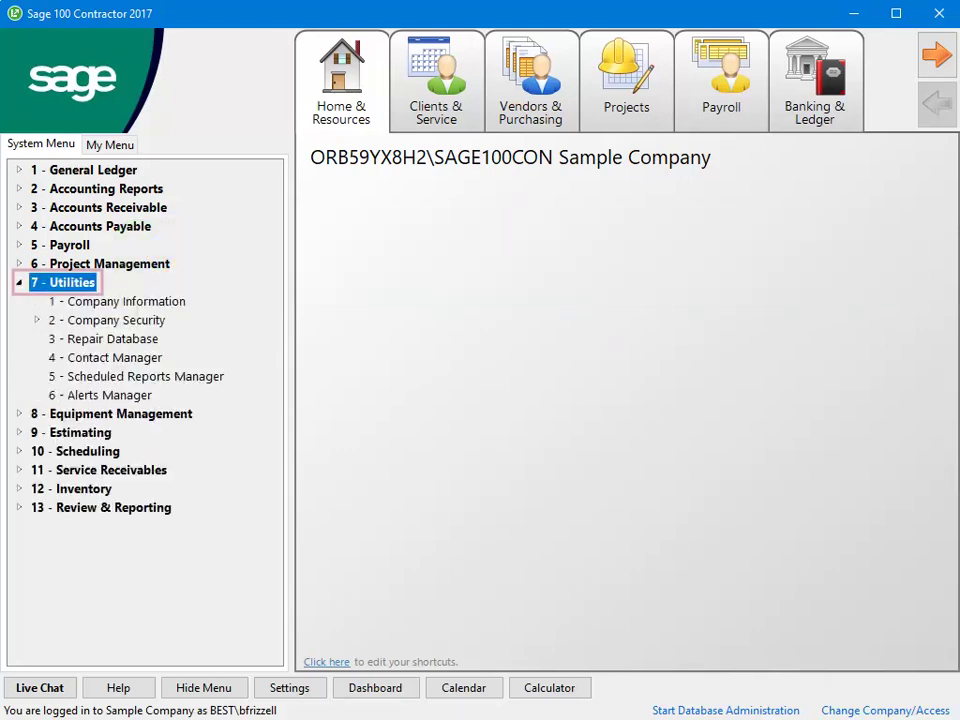
left_click(126, 301)
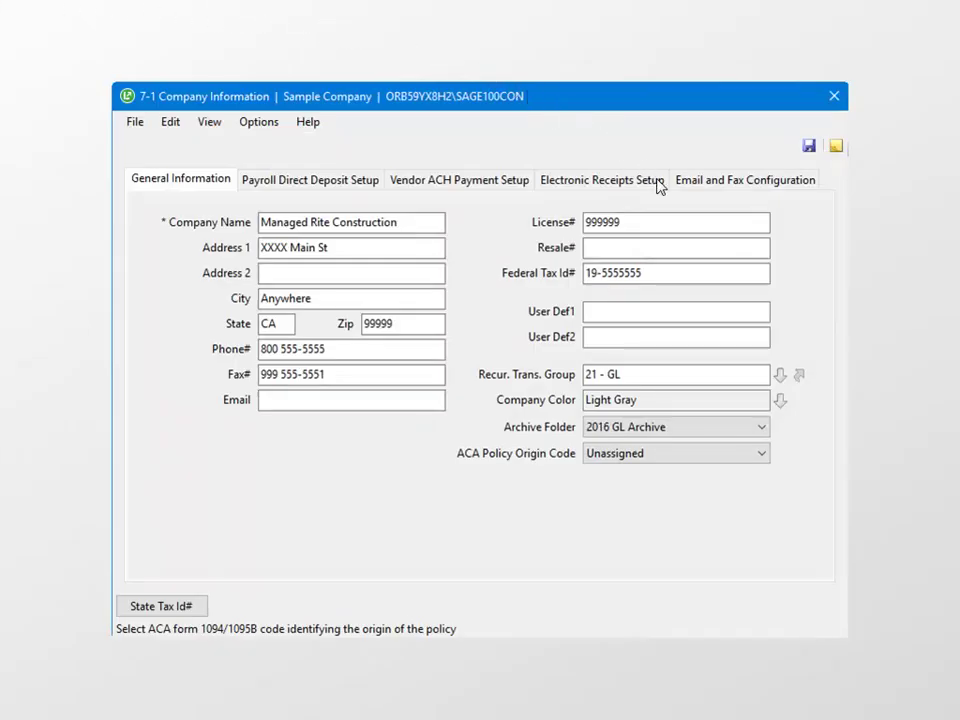
left_click(762, 456)
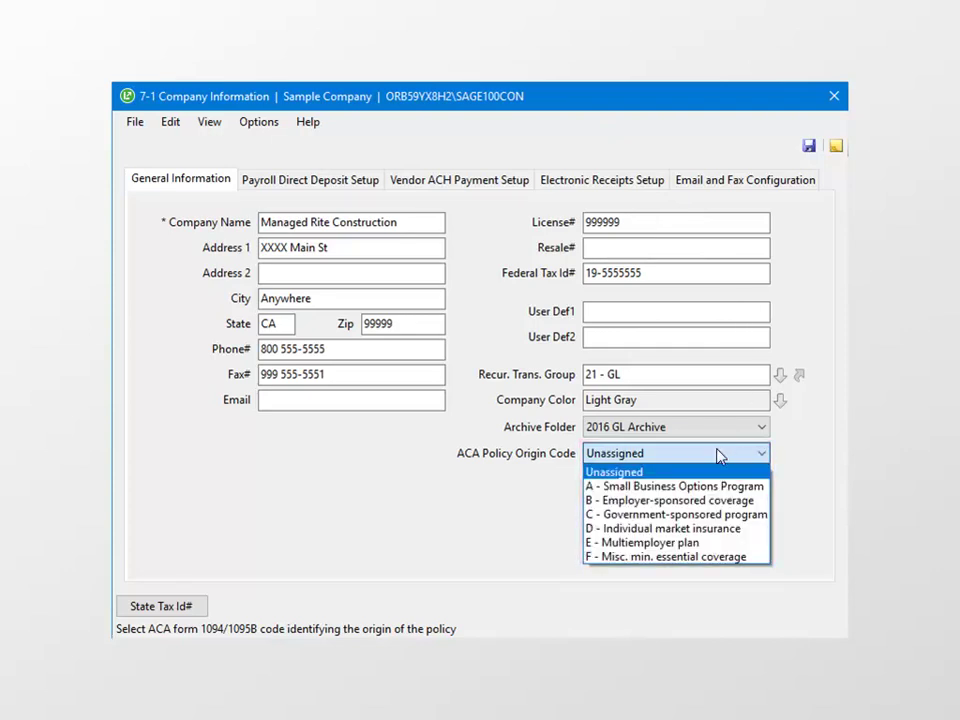
left_click(592, 487)
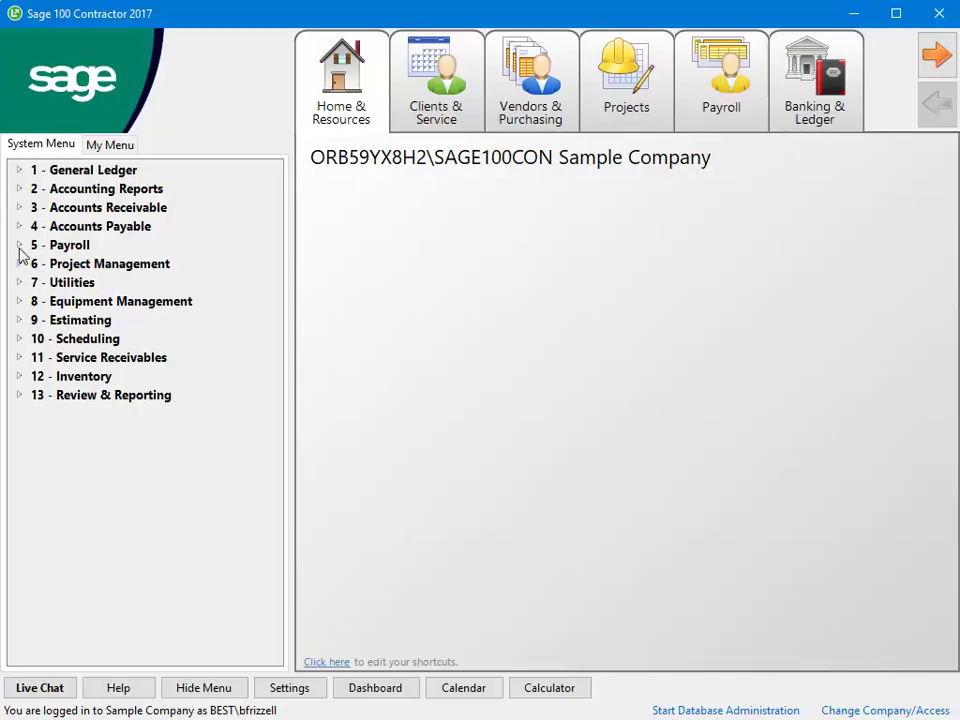
Step: Open employee record 1 from Payroll Processing and show its ACA information
left_click(21, 247)
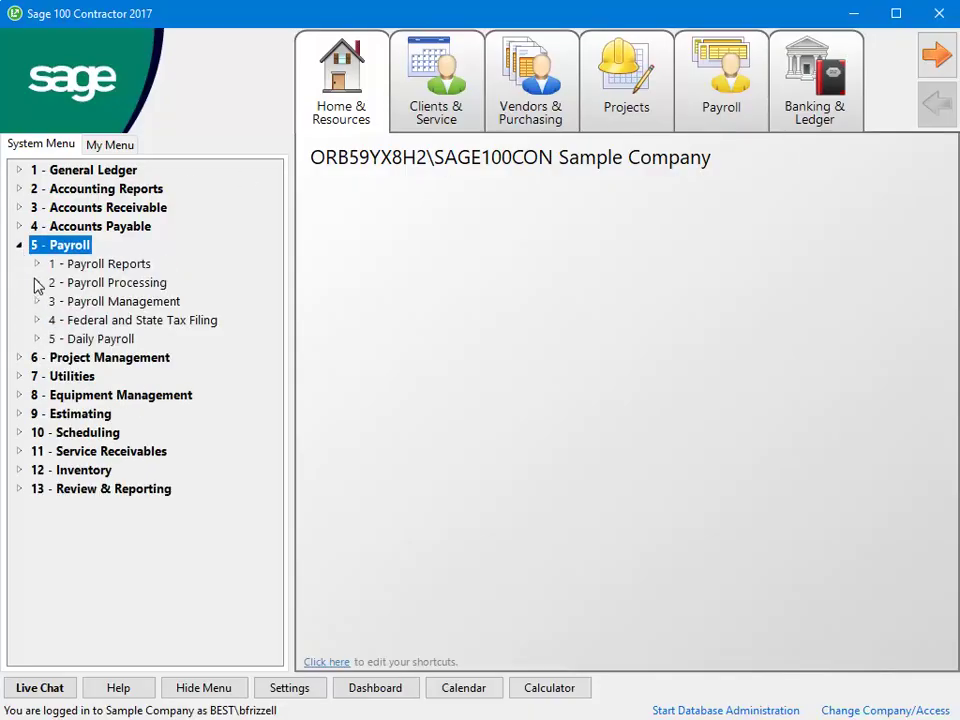
left_click(35, 285)
double_click(73, 302)
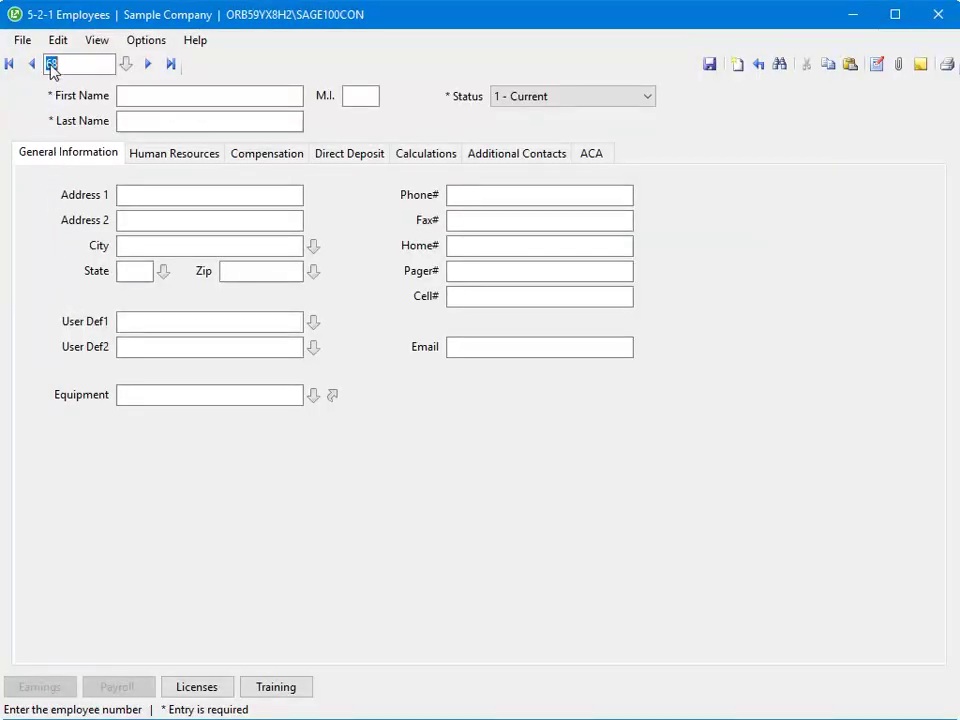
type("1")
key("Tab")
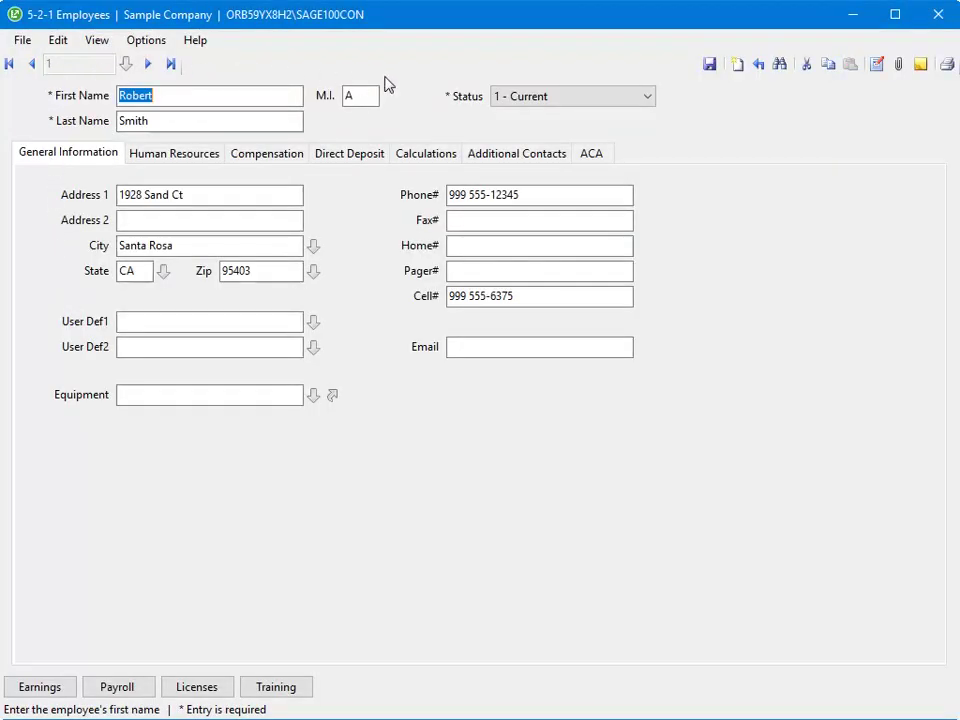
left_click(592, 154)
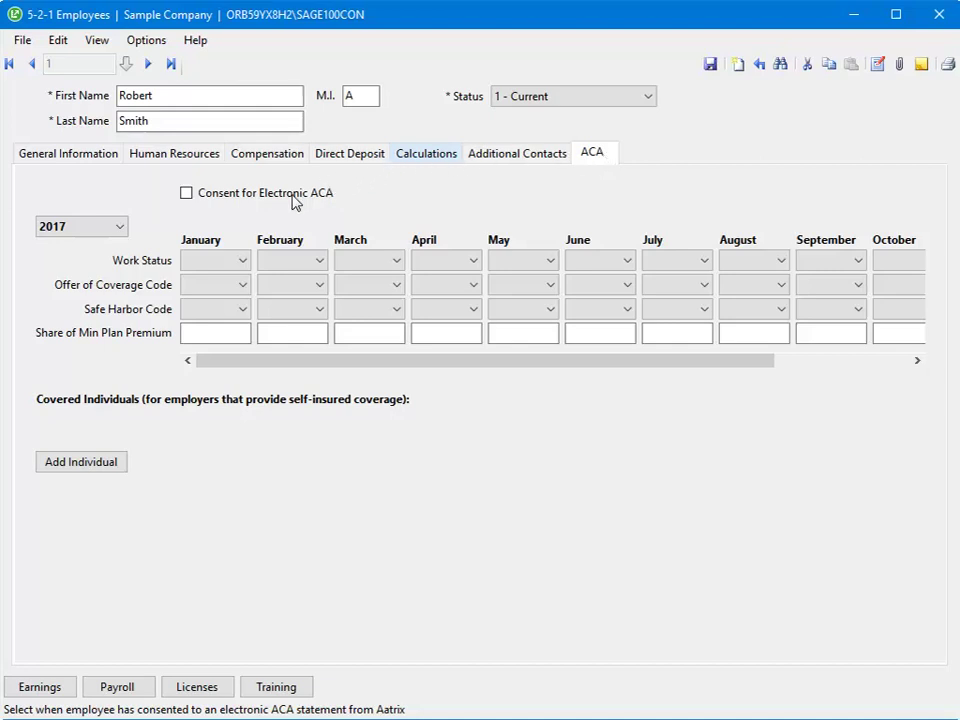
Step: Fill in the employee's 2017 monthly ACA grid with Full Time work status, offer of coverage code 1B and a 225.00 minimum plan premium share
left_click(243, 261)
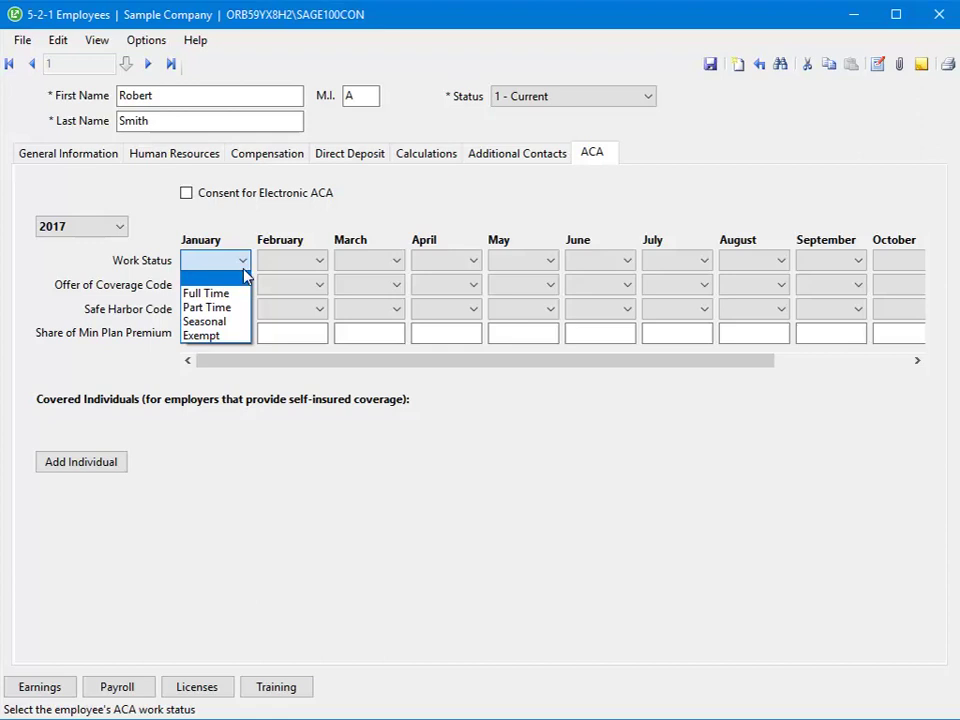
left_click(246, 294)
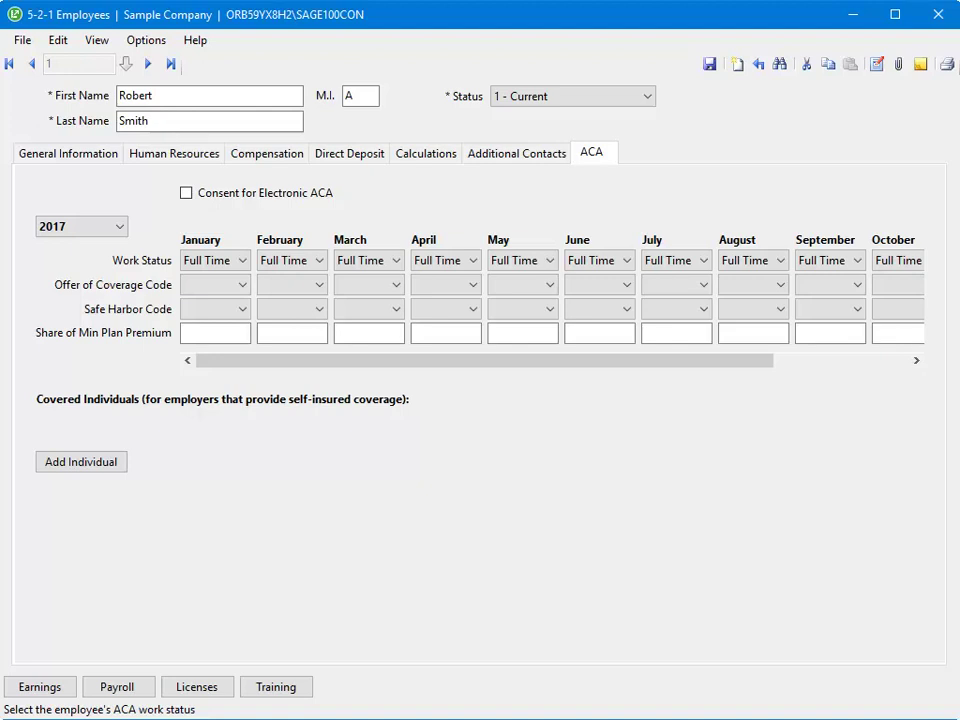
left_click(243, 285)
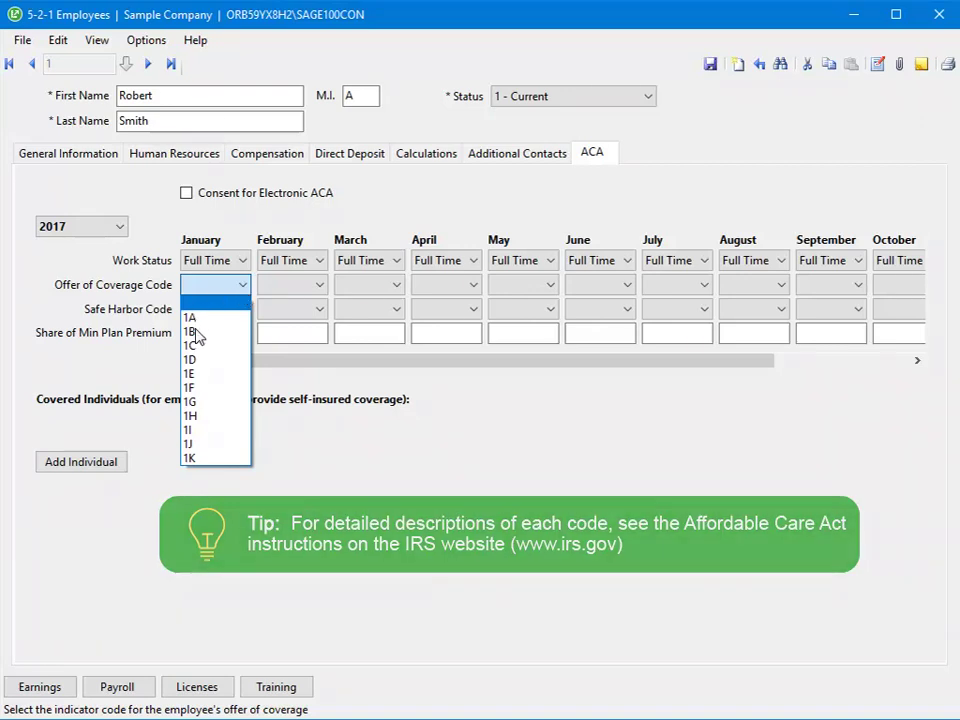
left_click(190, 331)
left_click(215, 309)
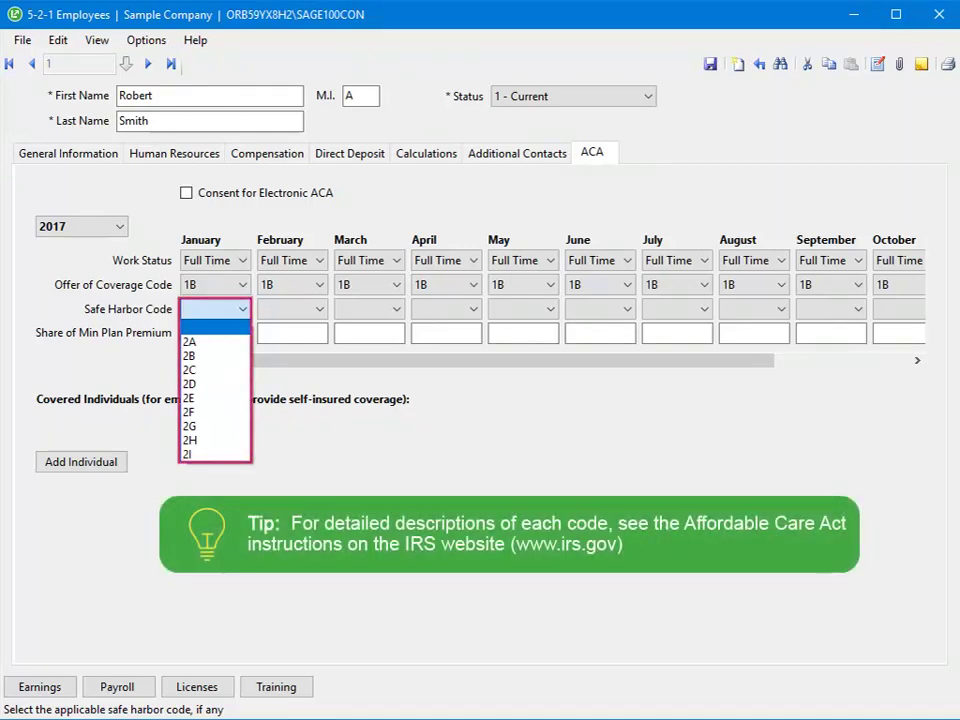
left_click(195, 334)
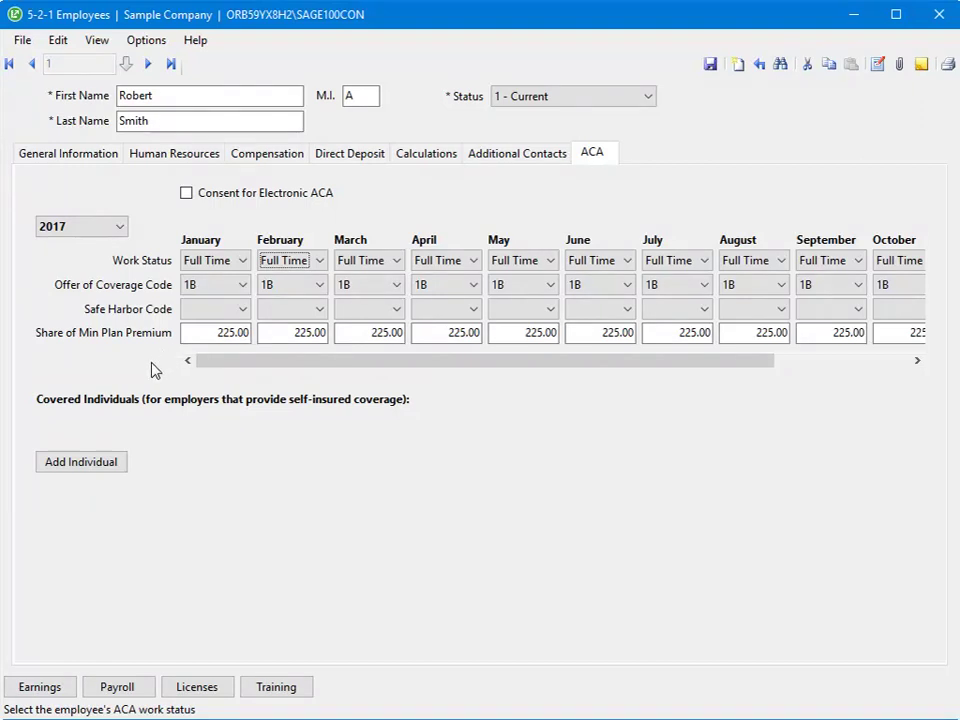
Step: Add a blank covered individual line and go through its name, relation, SSN and date of birth fields
left_click(118, 462)
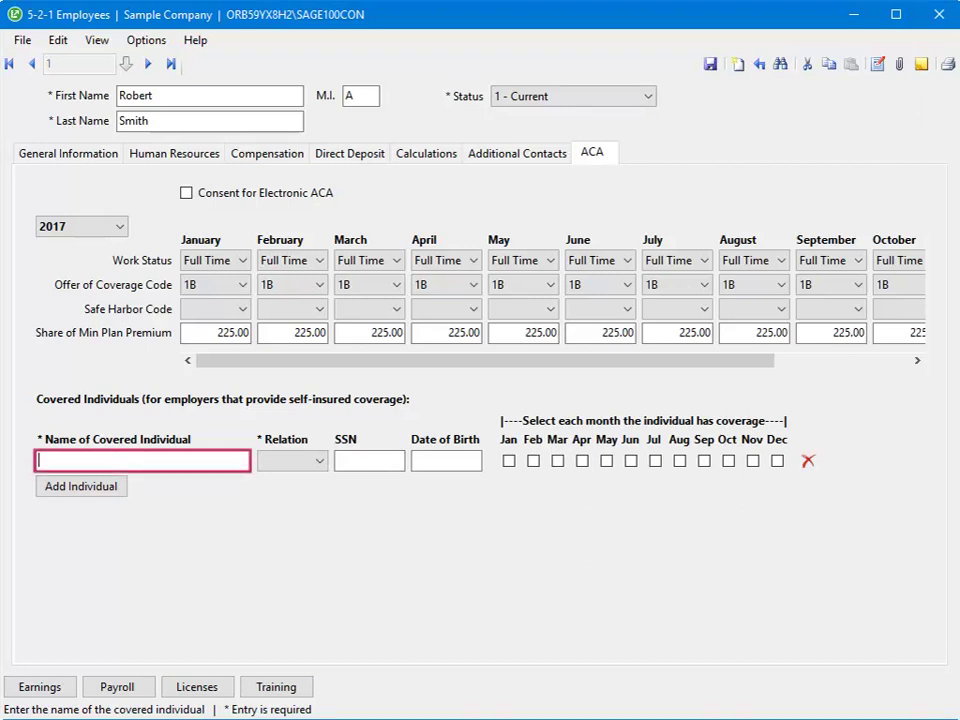
key("Tab")
key("alt+Down")
key("Escape")
key("Tab")
key("Tab")
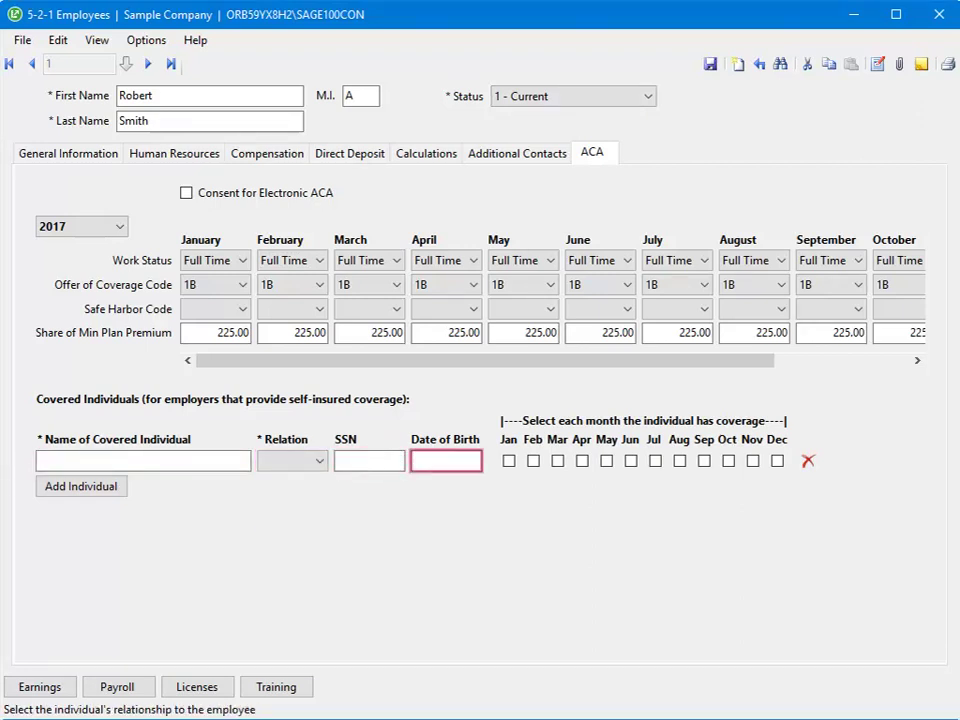
key("Tab")
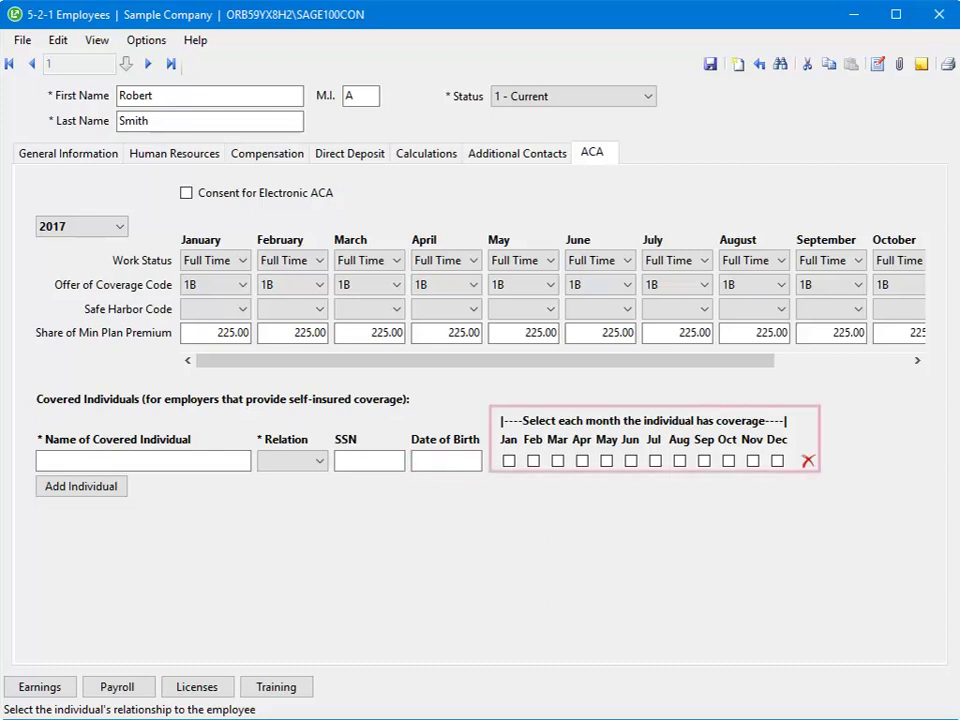
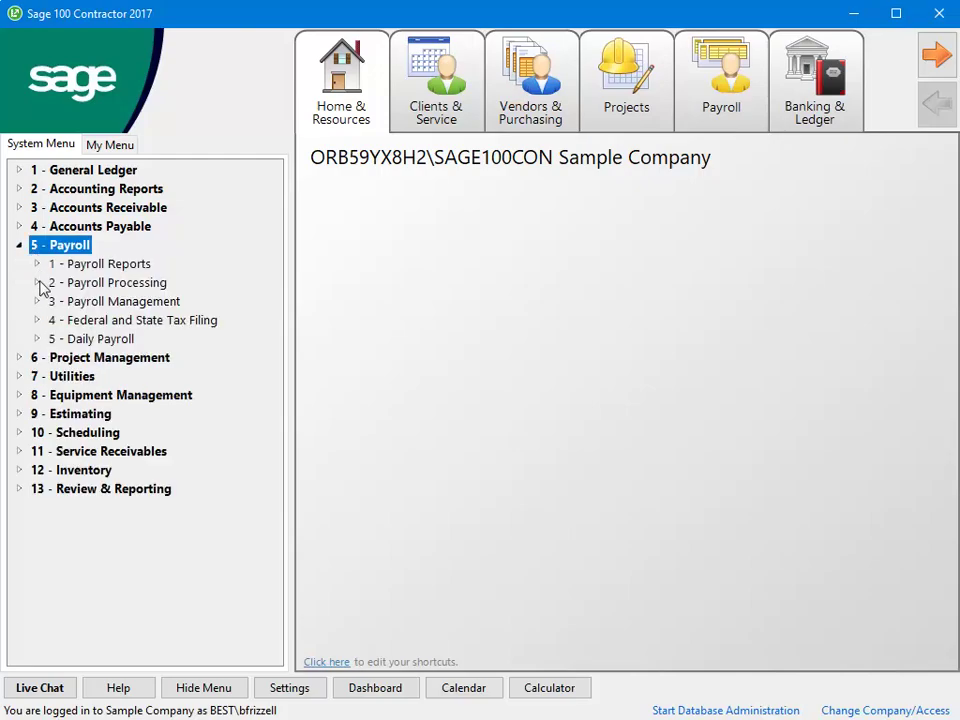
Step: Open Payroll Records and allow overriding the calculated ACA Hours for the 11/06/2017 to 11/12/2017 pay period
left_click(43, 283)
double_click(73, 319)
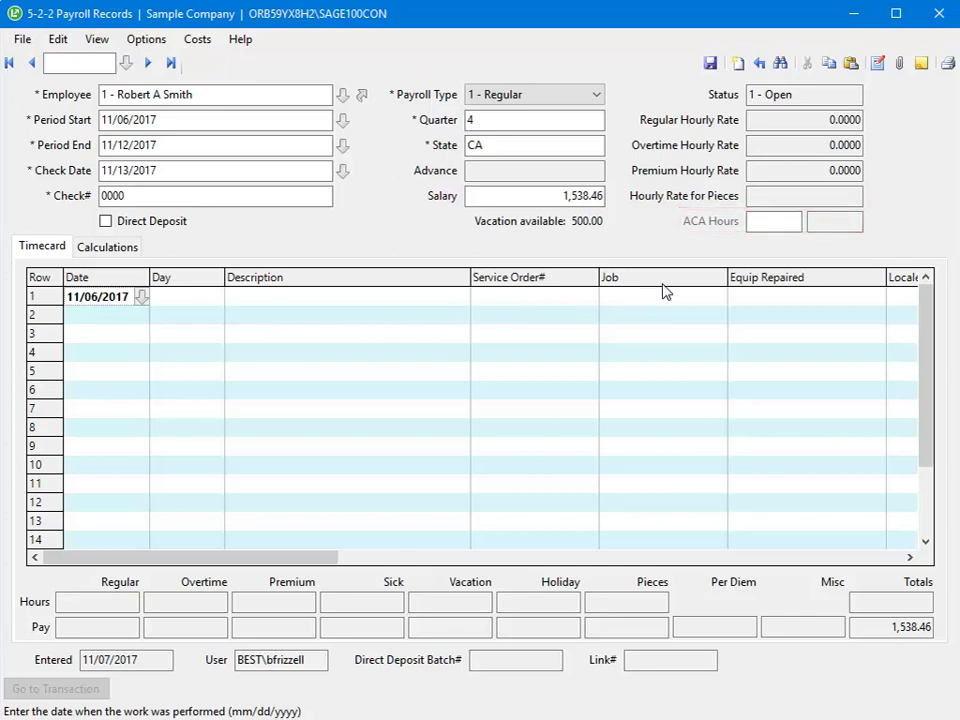
left_click(773, 224)
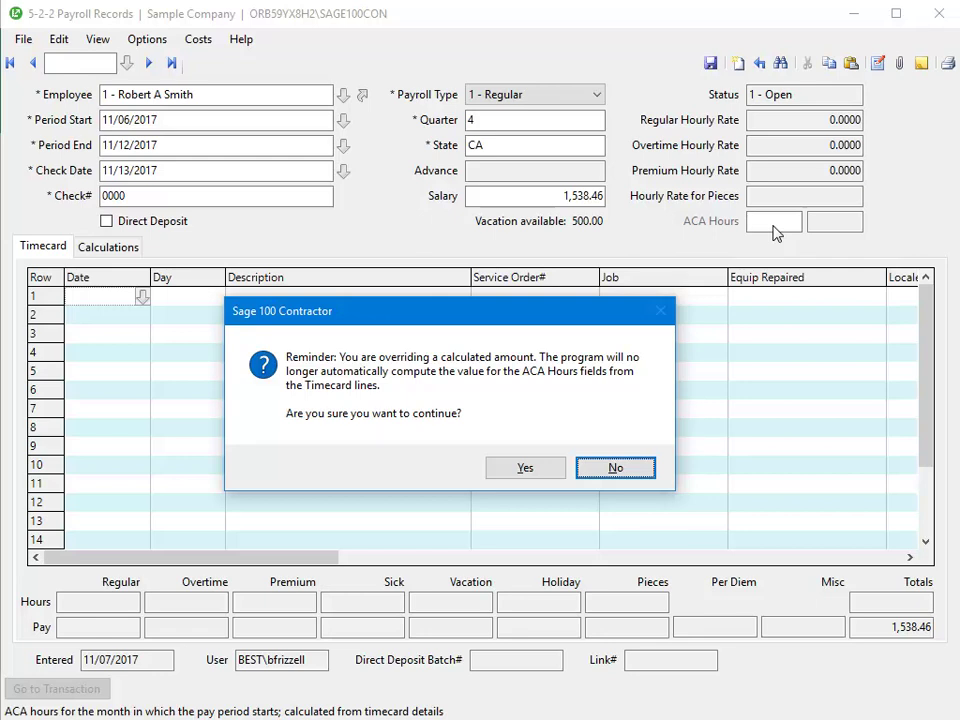
left_click(551, 466)
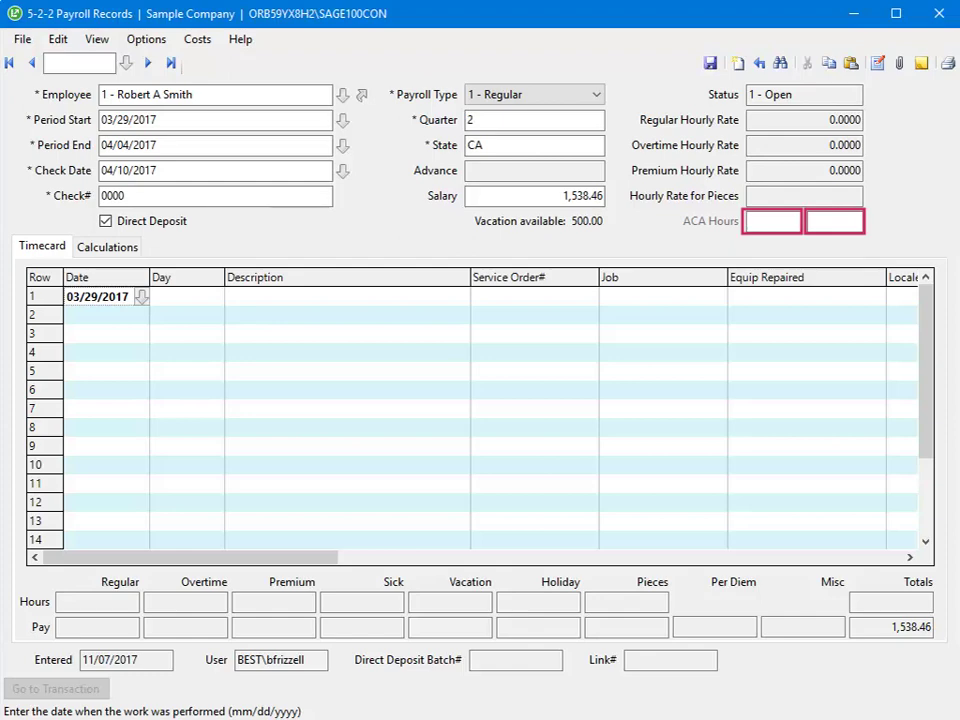
Step: Override the ACA Hours for the 03/29/2017 to 04/04/2017 pay period with 16 and 24 hours
left_click(706, 64)
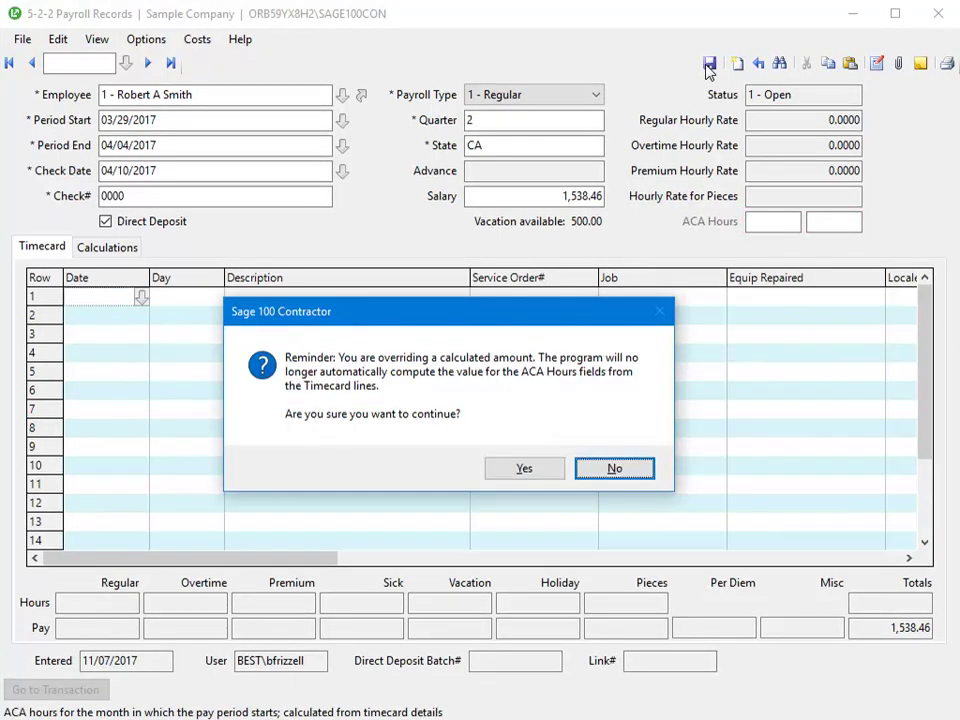
left_click(545, 468)
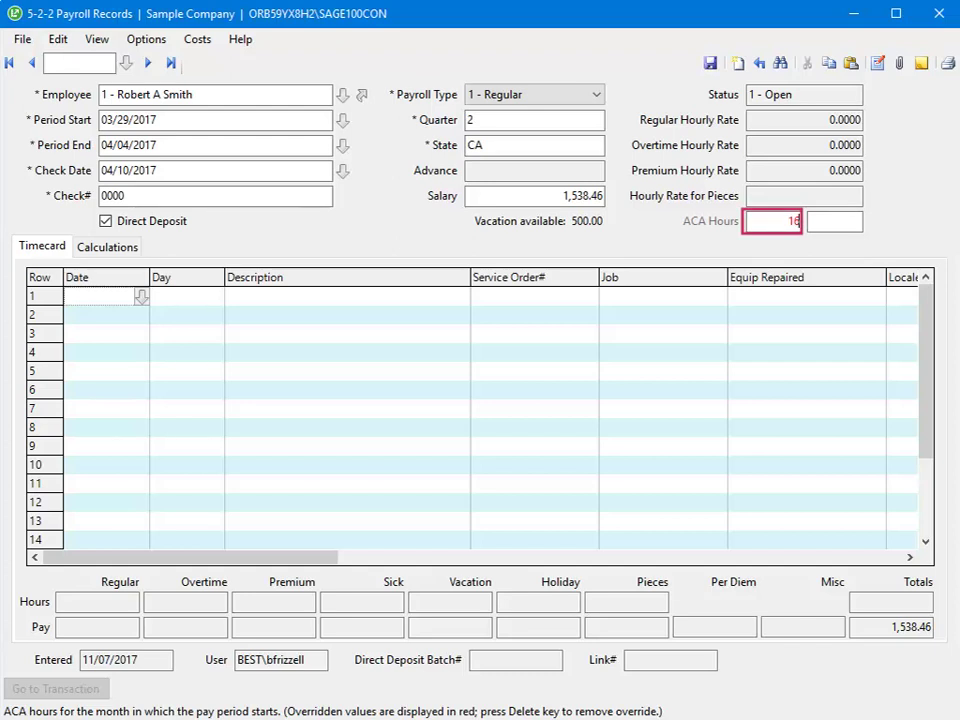
key("Tab")
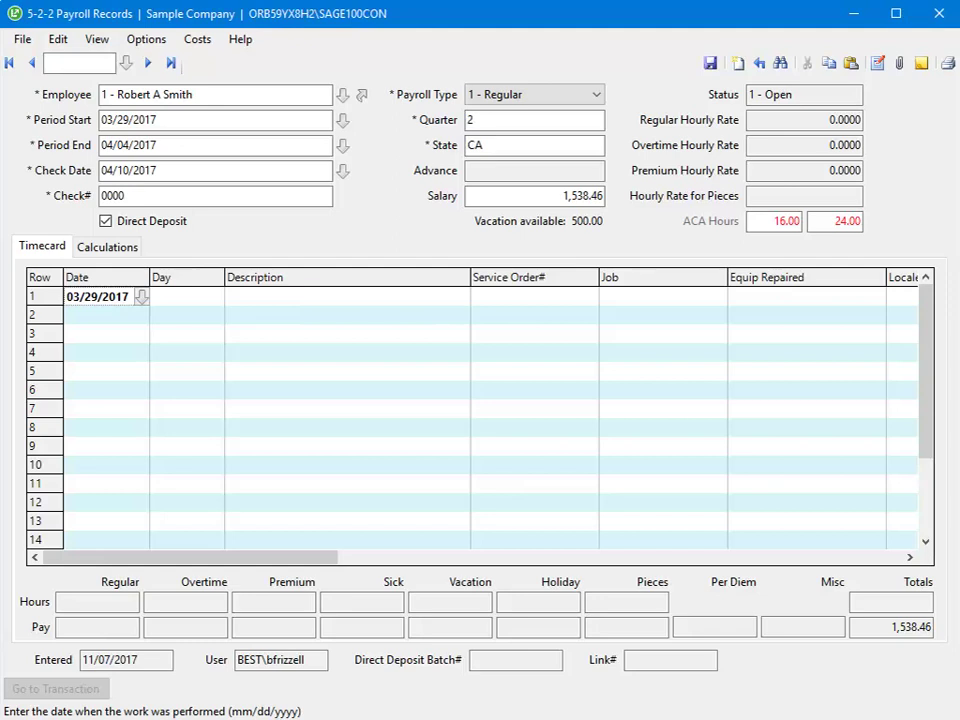